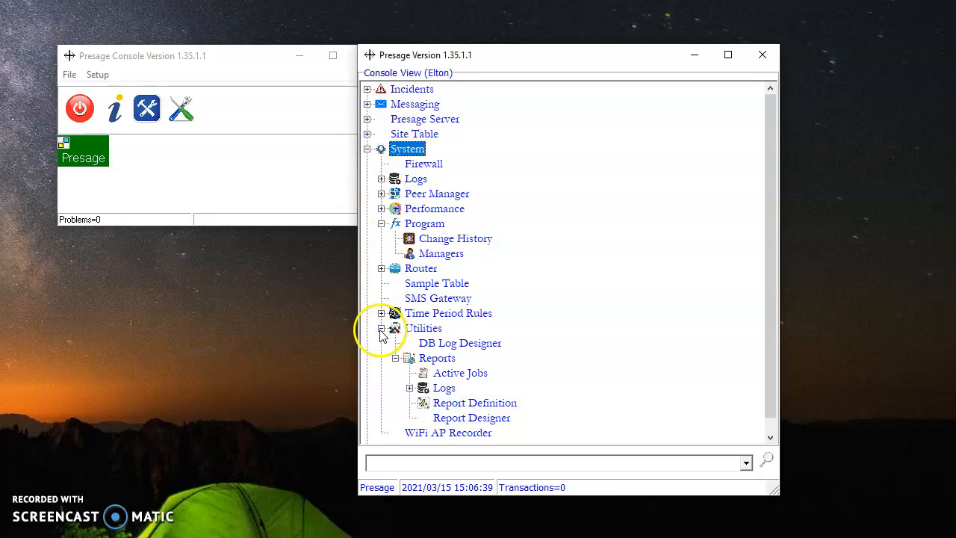
- Open the Member Reports Details definition from the Report Definition entry in the system's Reports utilities
left_click(381, 328)
left_click(395, 358)
left_click(395, 358)
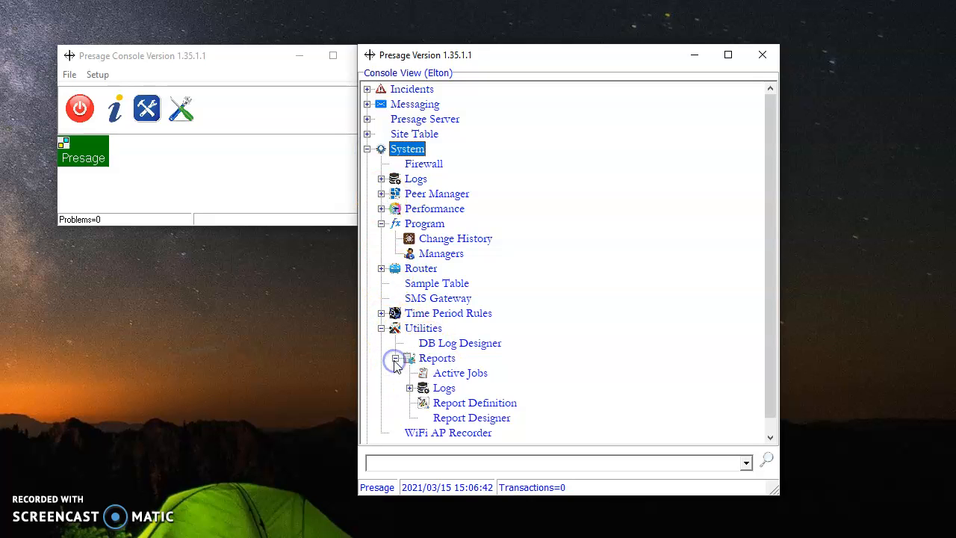
left_click(460, 404)
double_click(458, 404)
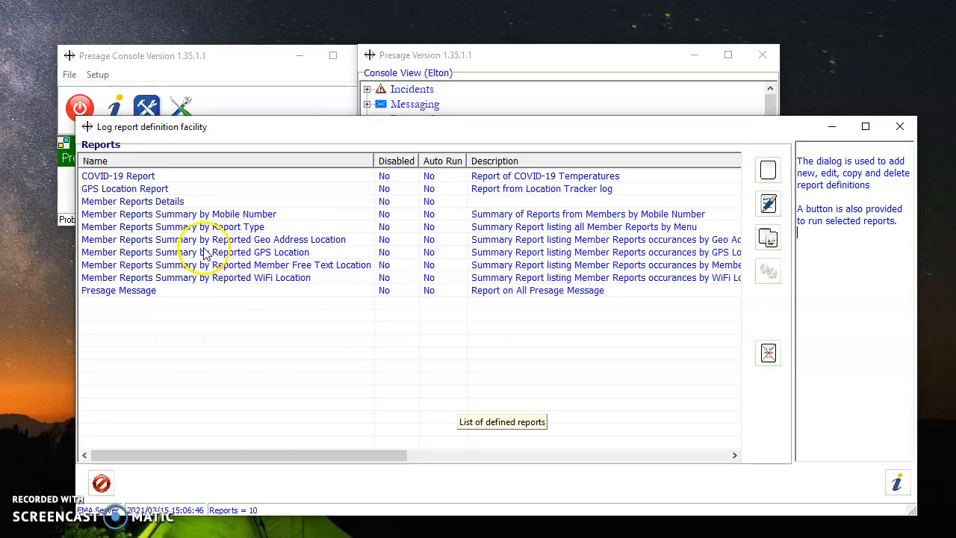
double_click(148, 205)
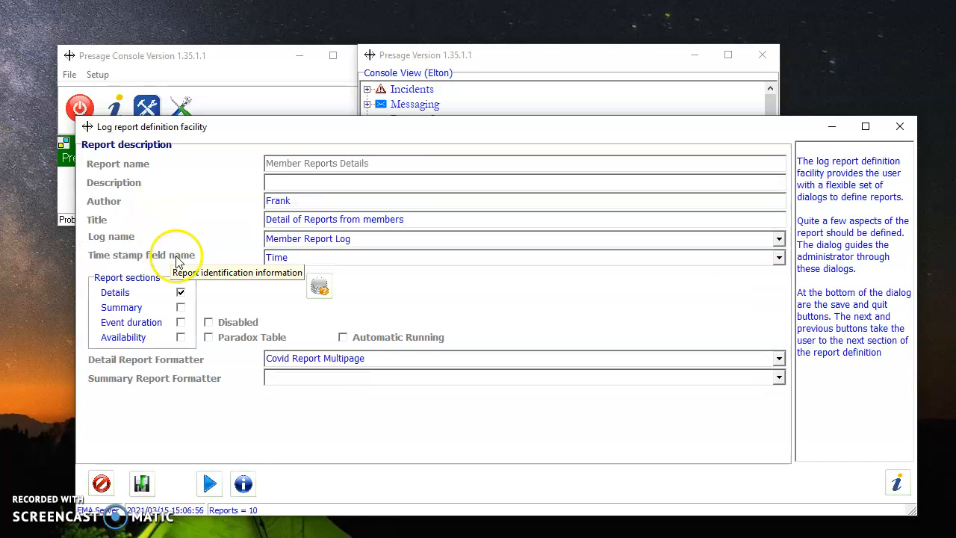
- Examine the report description section, including description, author, log name and time stamp field
left_click(209, 484)
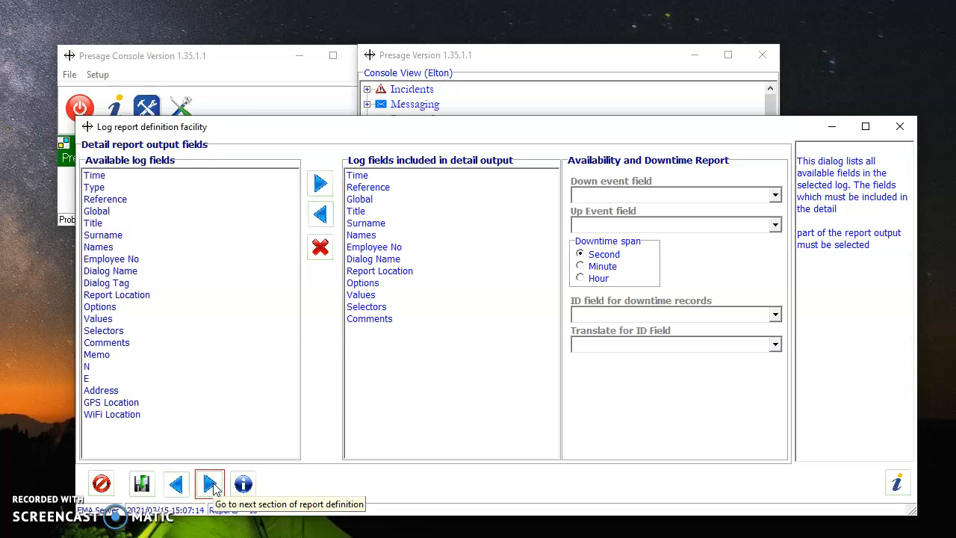
left_click(176, 485)
left_click(209, 484)
left_click(181, 485)
left_click(210, 484)
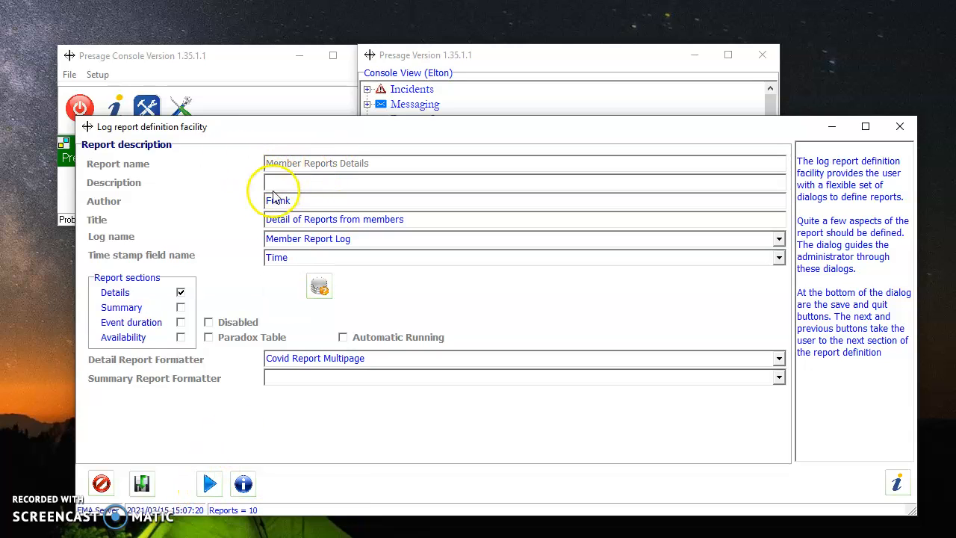
left_click(299, 184)
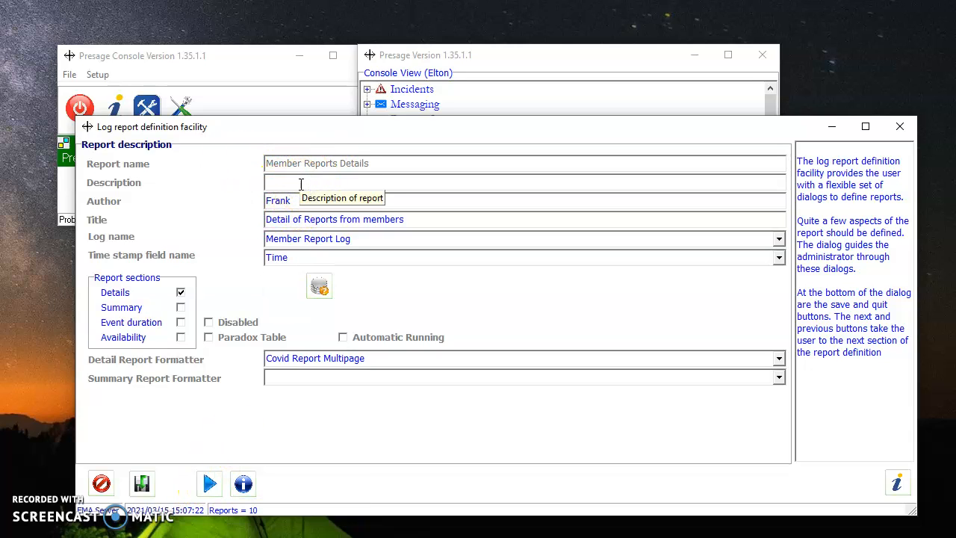
left_click(295, 201)
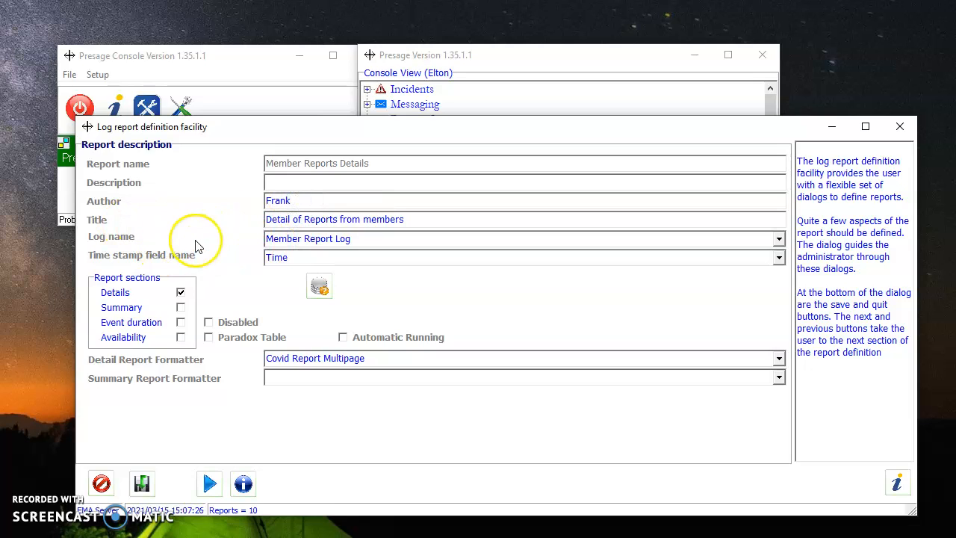
left_click(779, 238)
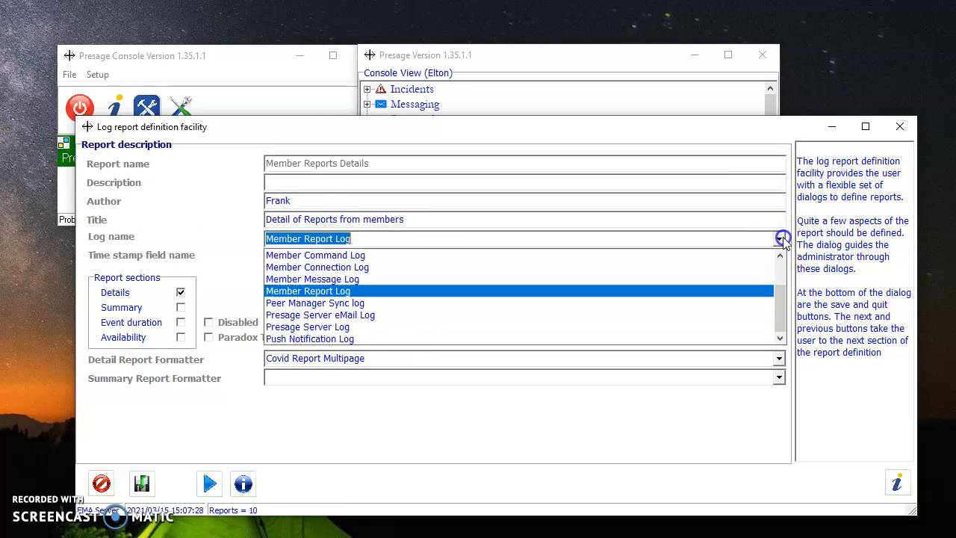
left_click(489, 235)
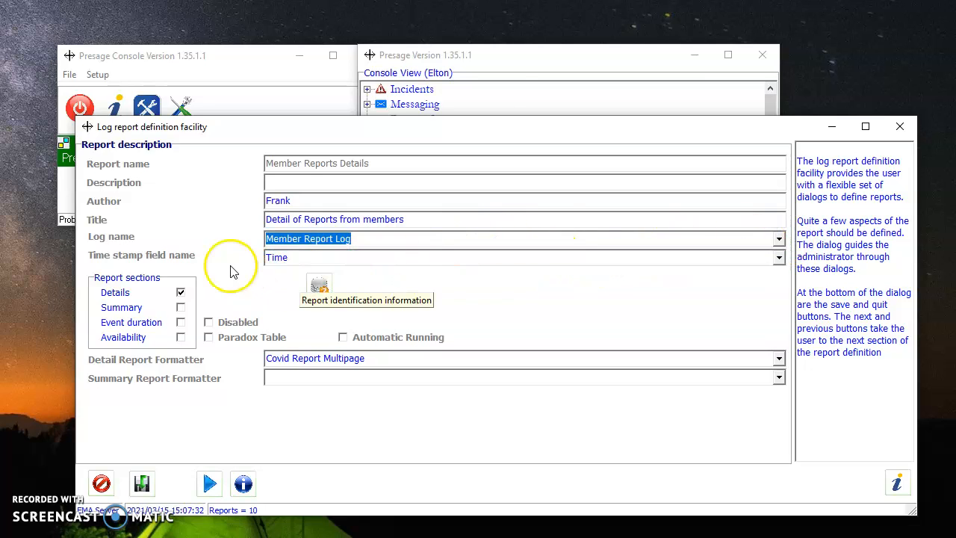
left_click(312, 257)
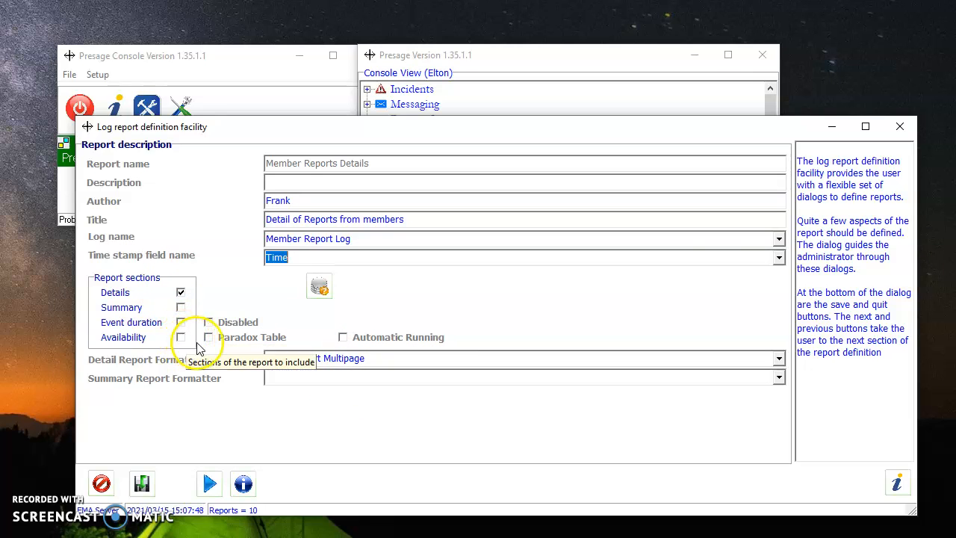
- Review the detail output fields and inspect the ReportType filter's field name options
left_click(210, 486)
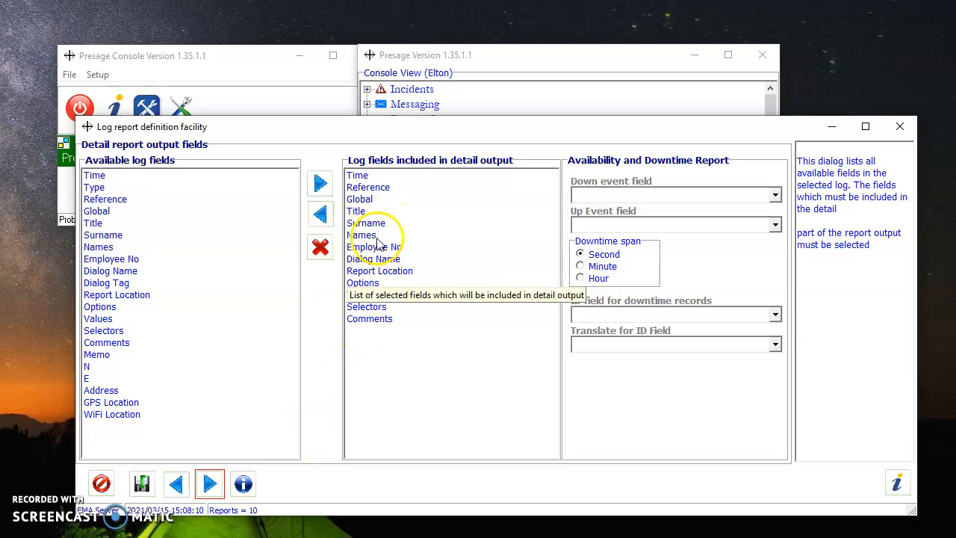
left_click(208, 483)
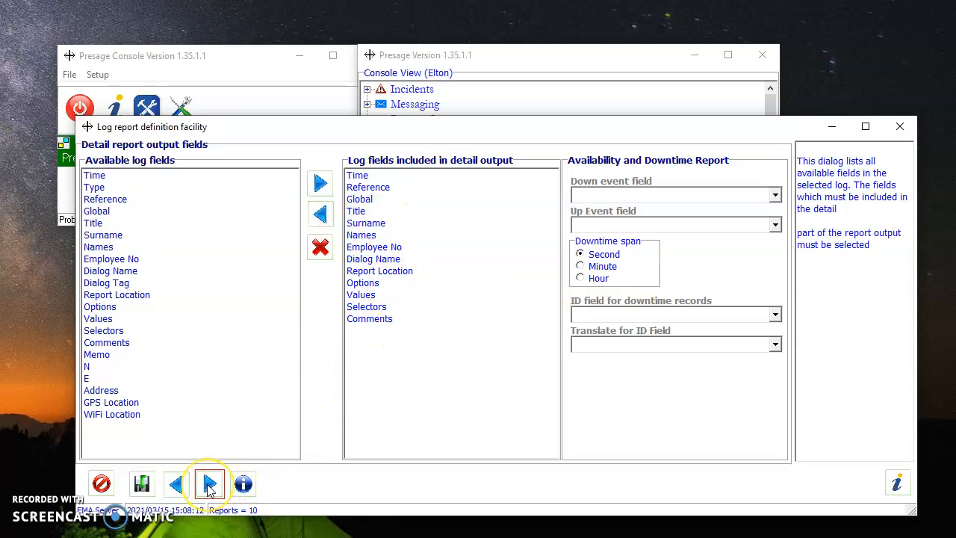
left_click(208, 484)
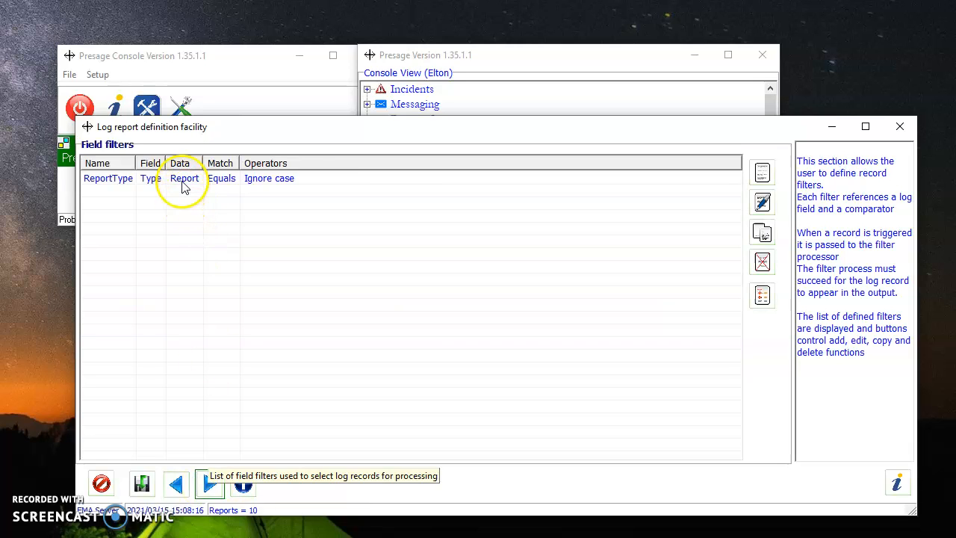
double_click(126, 177)
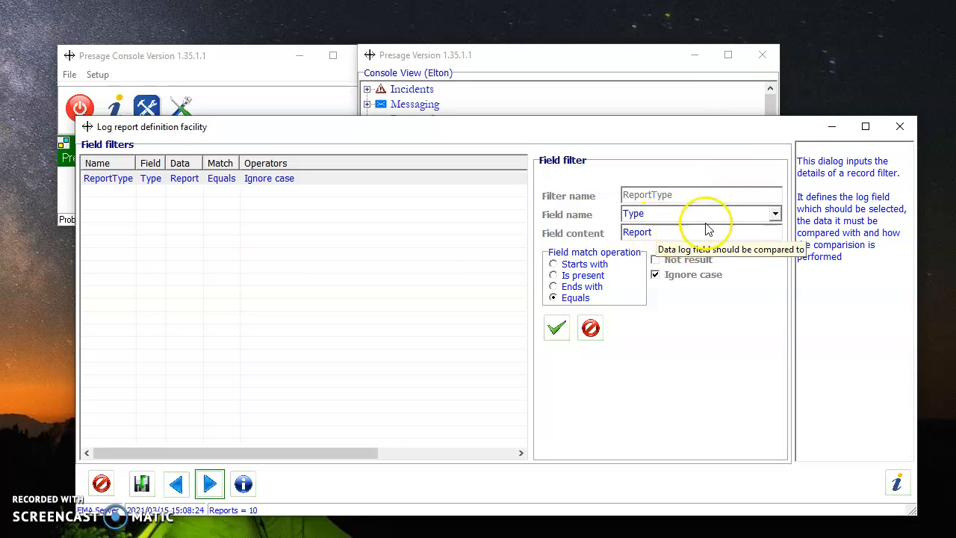
left_click(775, 213)
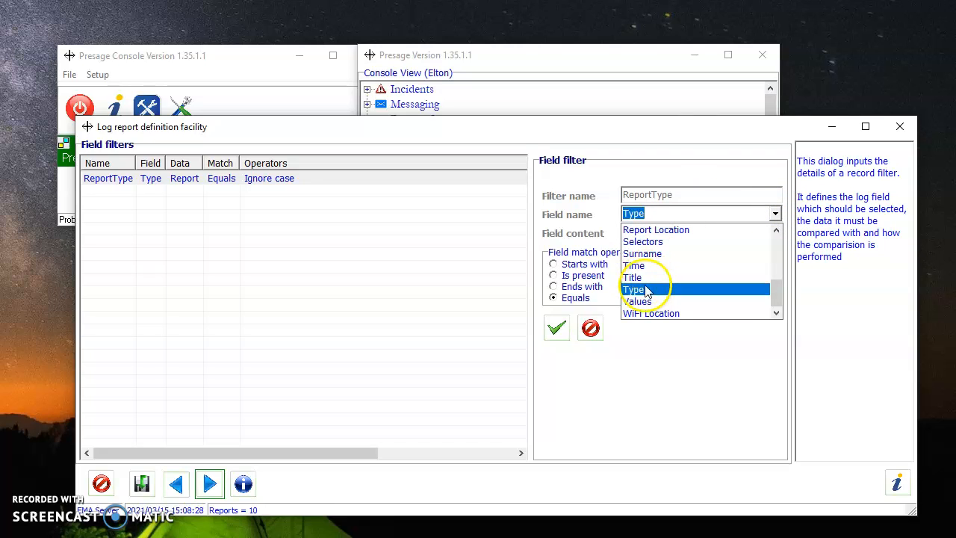
left_click(647, 289)
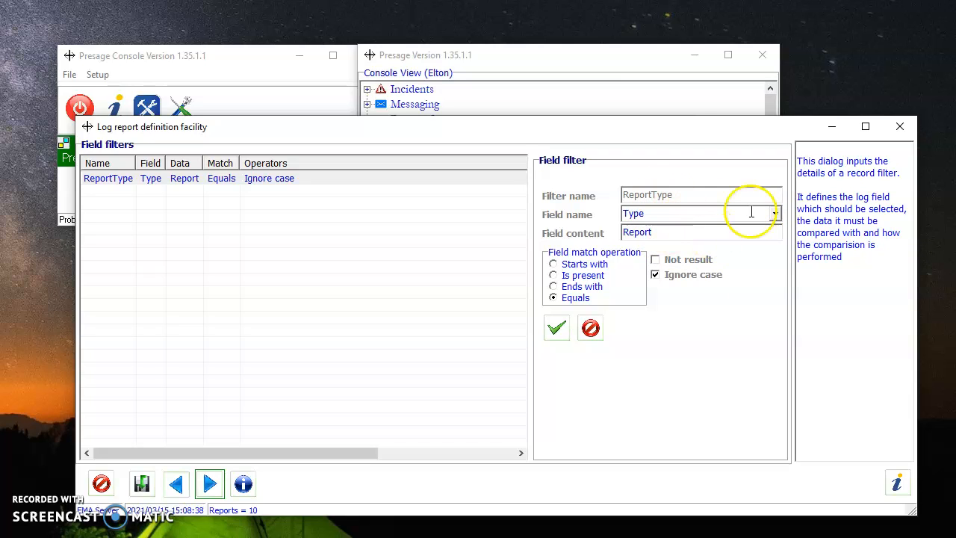
- Try to make the ReportType filter match the Names field against a person's first name
left_click(775, 213)
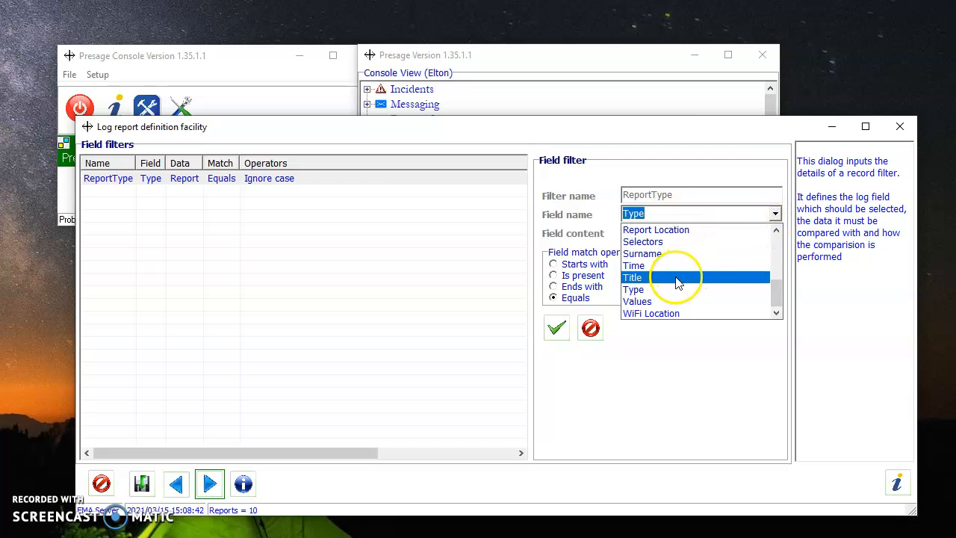
left_click(672, 254)
left_click(775, 214)
left_click_drag(777, 284, 775, 265)
left_click(714, 253)
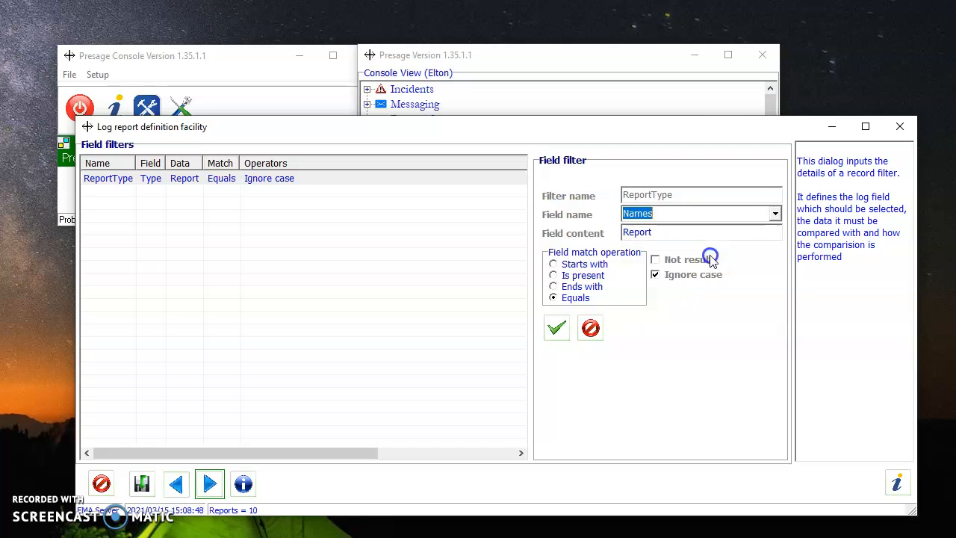
type("t")
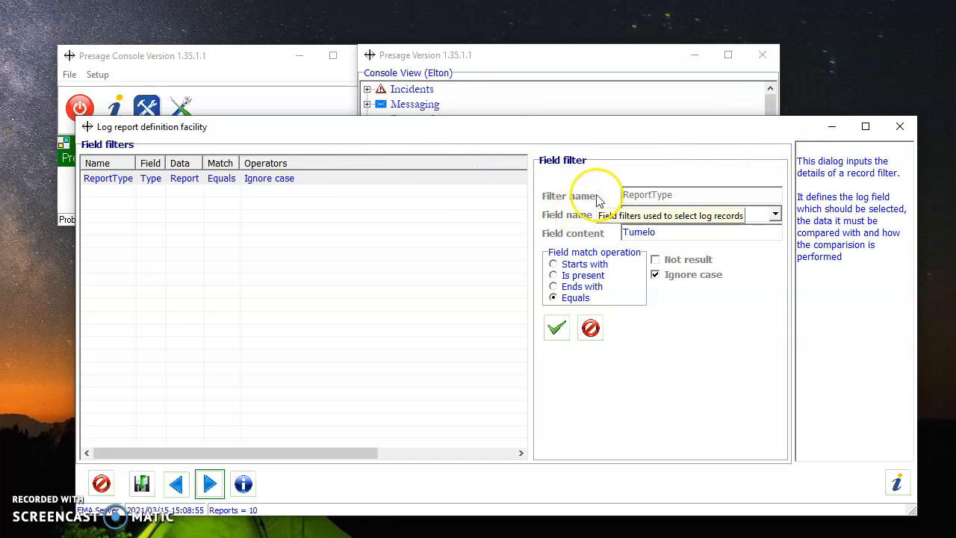
left_click(590, 328)
- Inspect the Mobile entry in the summary report fields and its field name
left_click(193, 177)
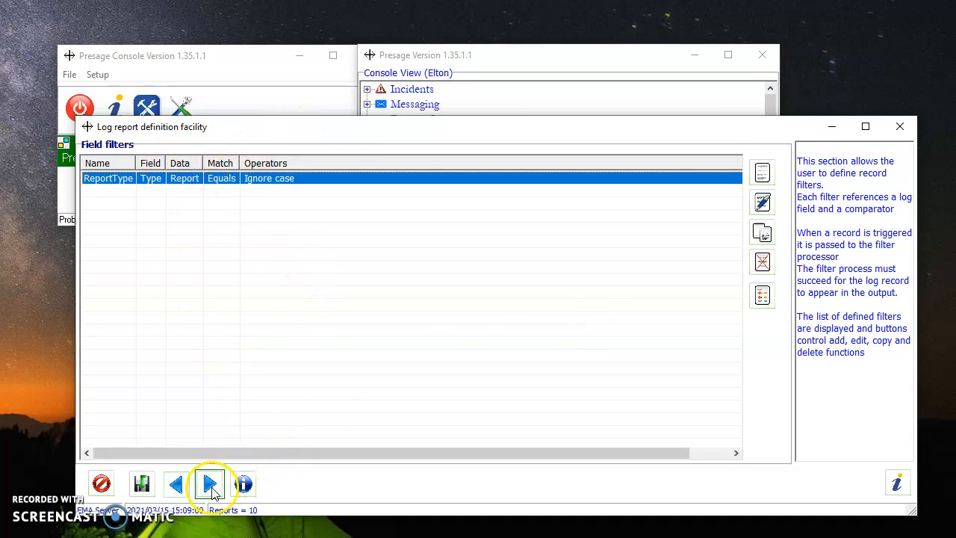
left_click(211, 485)
double_click(167, 179)
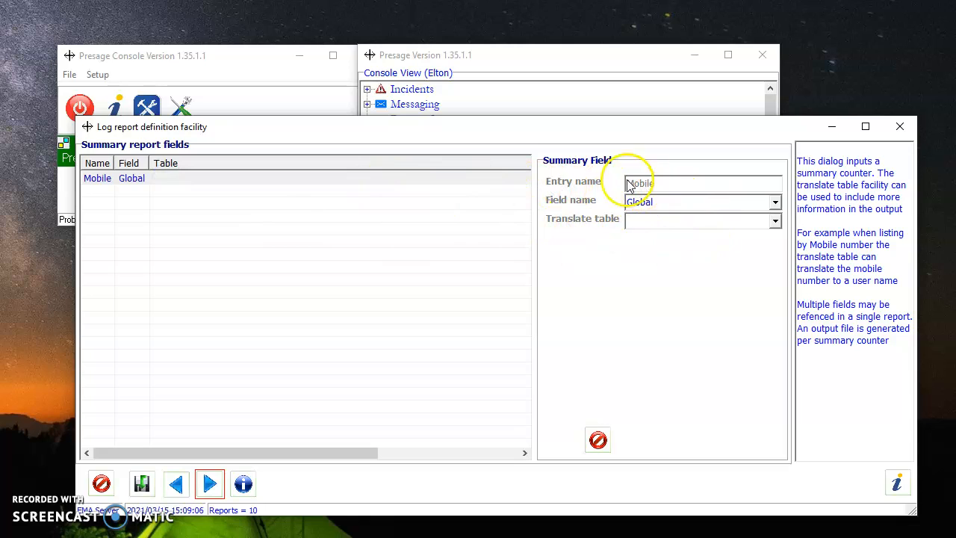
double_click(661, 202)
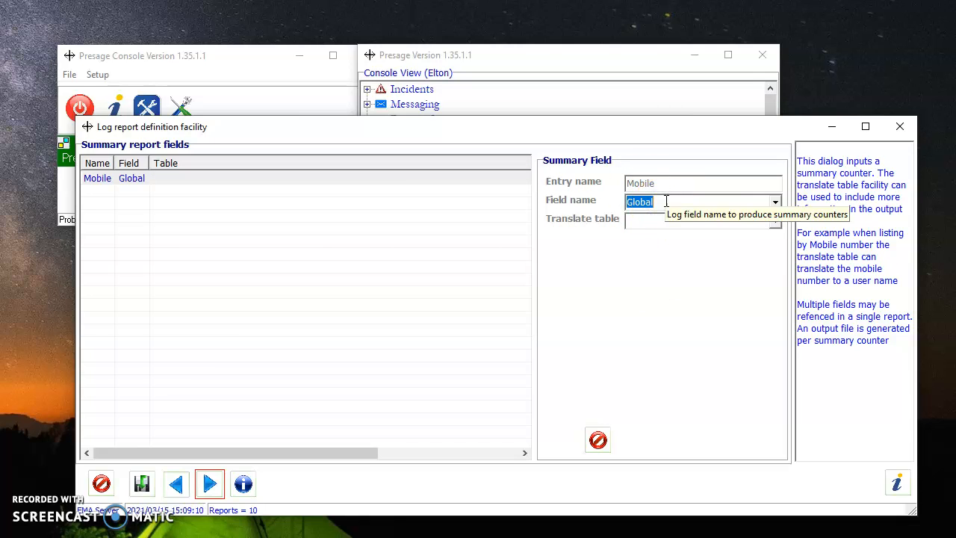
- Replace the report's e-mail recipient with two contacts' e-mail addresses on separate lines and enable EMail console reports in the run trigger
left_click(210, 484)
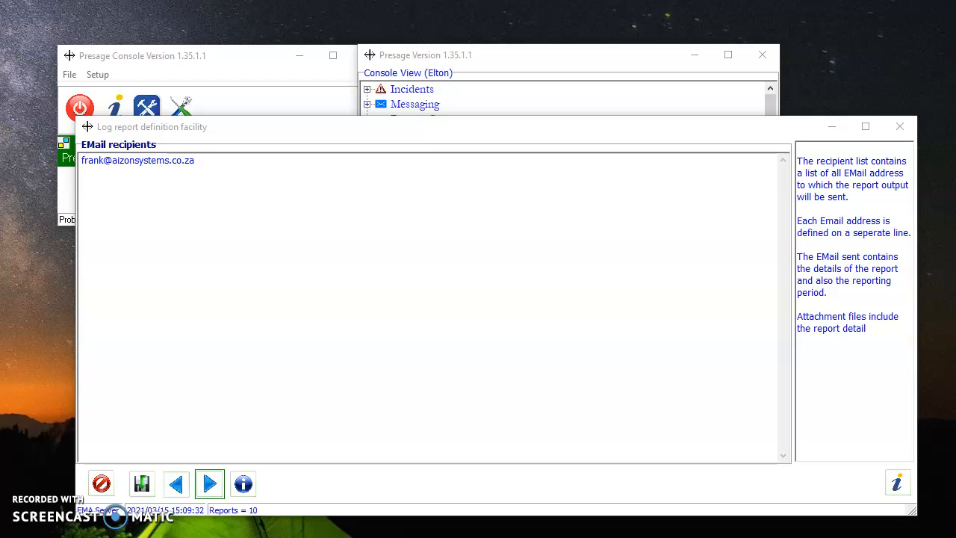
left_click_drag(235, 168, 80, 164)
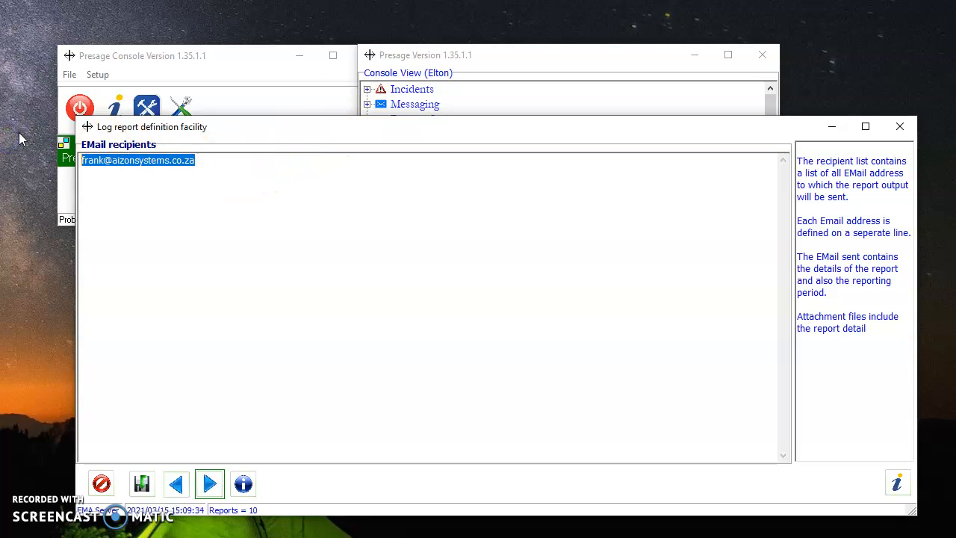
key("ctrl+v")
key("alt+Tab")
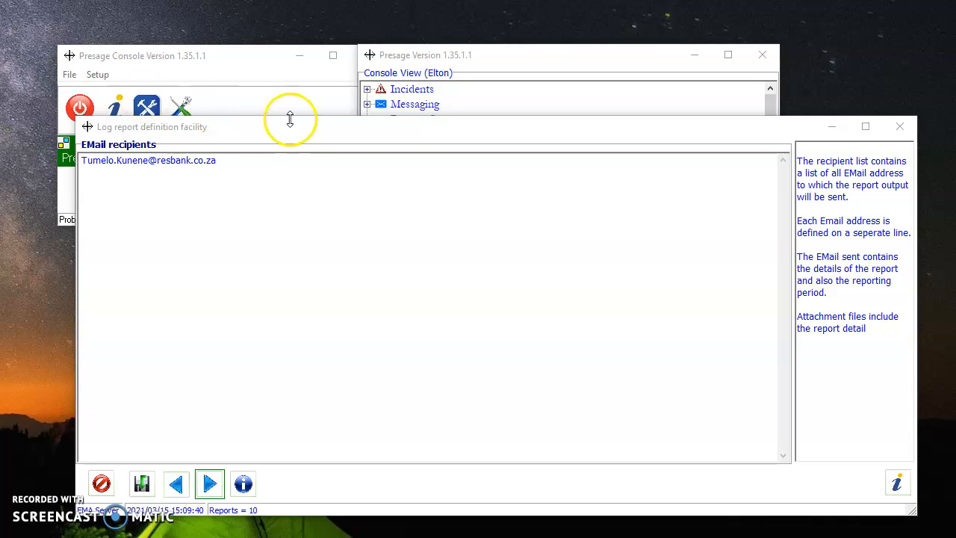
left_click(301, 173)
key("Return")
key("ctrl+v")
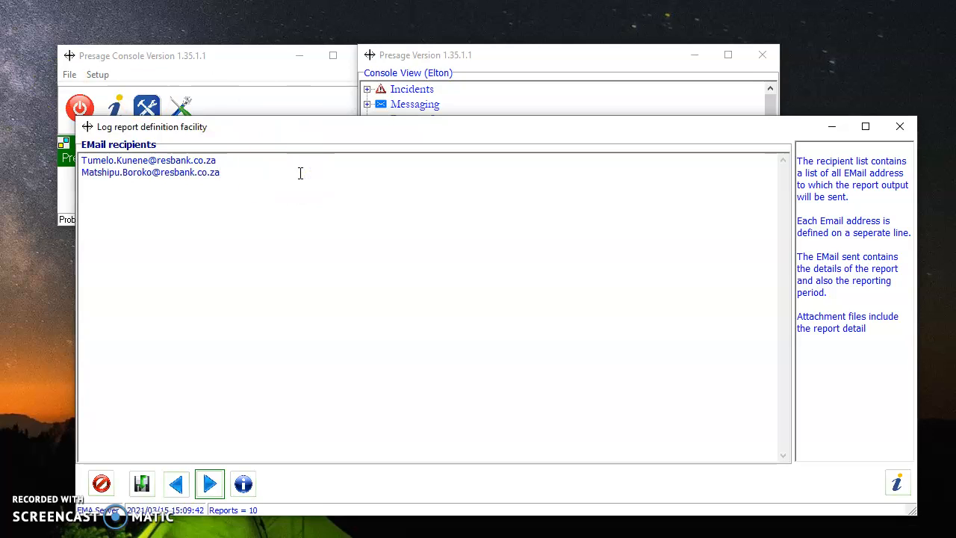
key("Home")
left_click(210, 485)
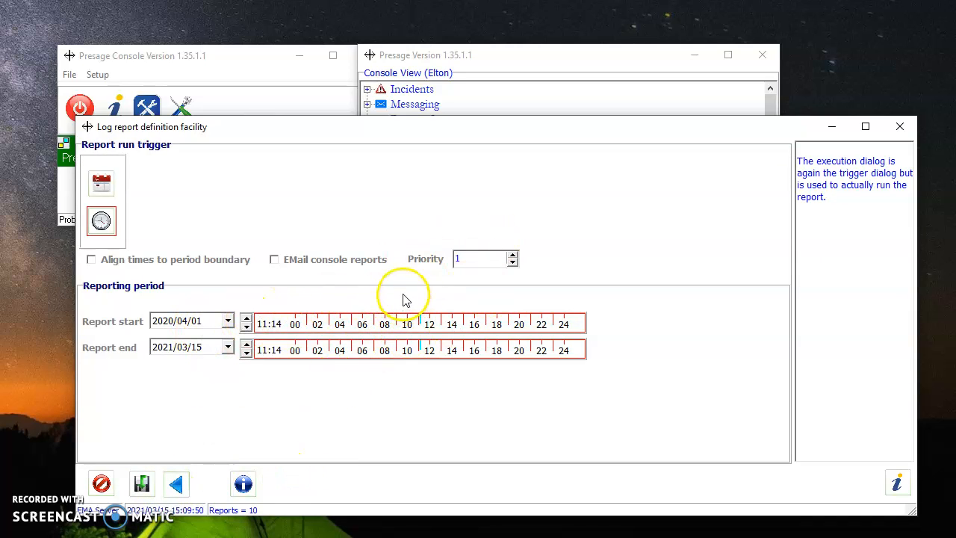
left_click(276, 260)
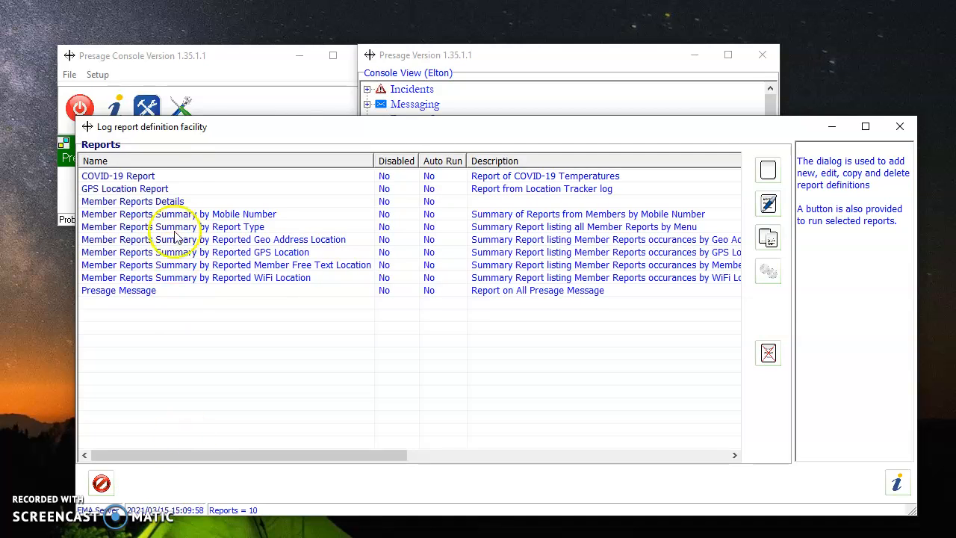
- Open the COVID-19 Report definition and go to its EMail recipients section
double_click(178, 176)
left_click(209, 483)
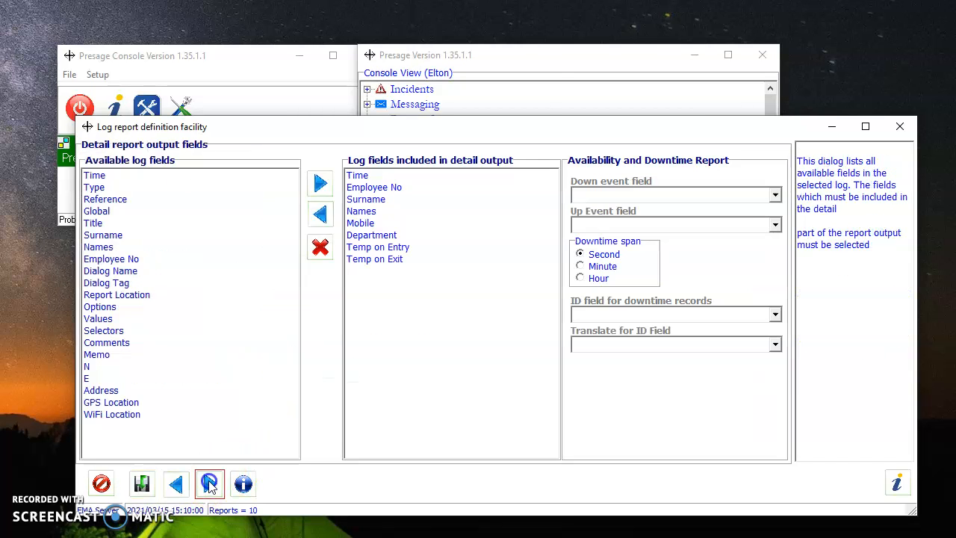
left_click(209, 483)
left_click(209, 484)
left_click(209, 483)
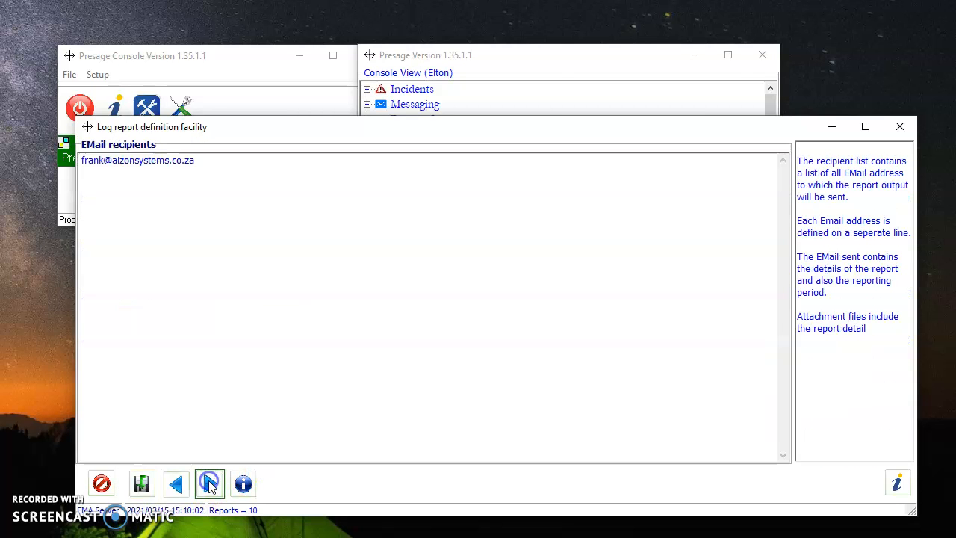
left_click(210, 483)
left_click(175, 484)
- Replace the COVID-19 Report's recipient with the contact's e-mail address and insert a blank line above it for another recipient
left_click_drag(266, 156, 26, 145)
key("ctrl+v")
key("Home")
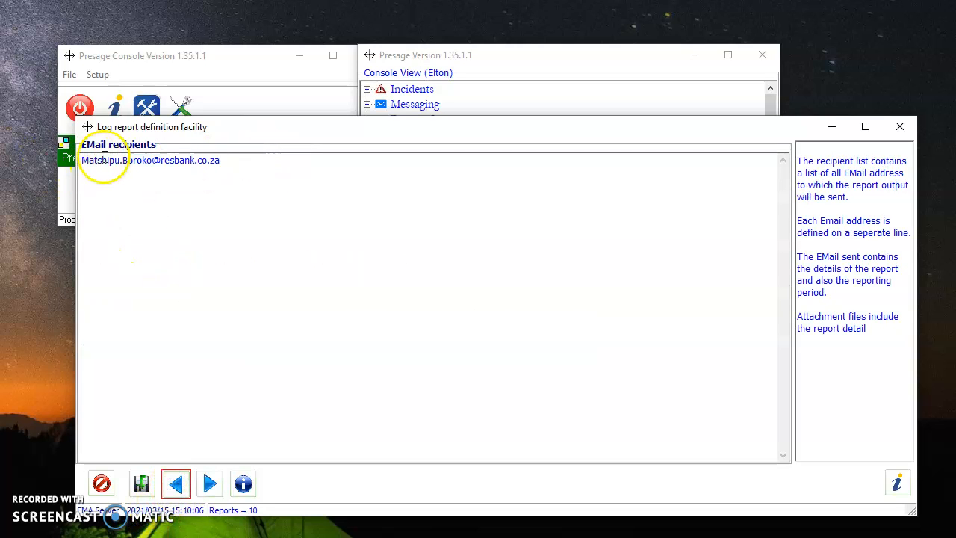
key("Return")
key("Up")
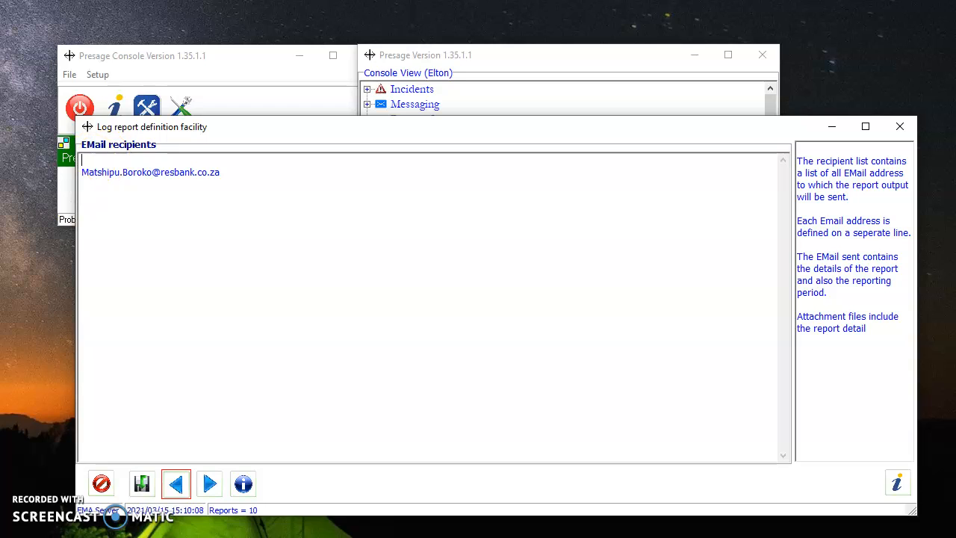
key("alt+Tab")
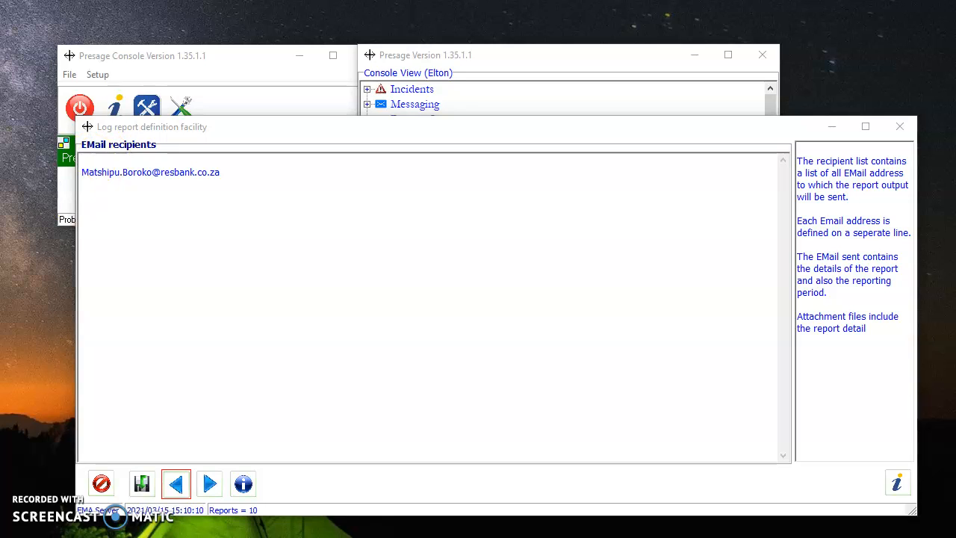